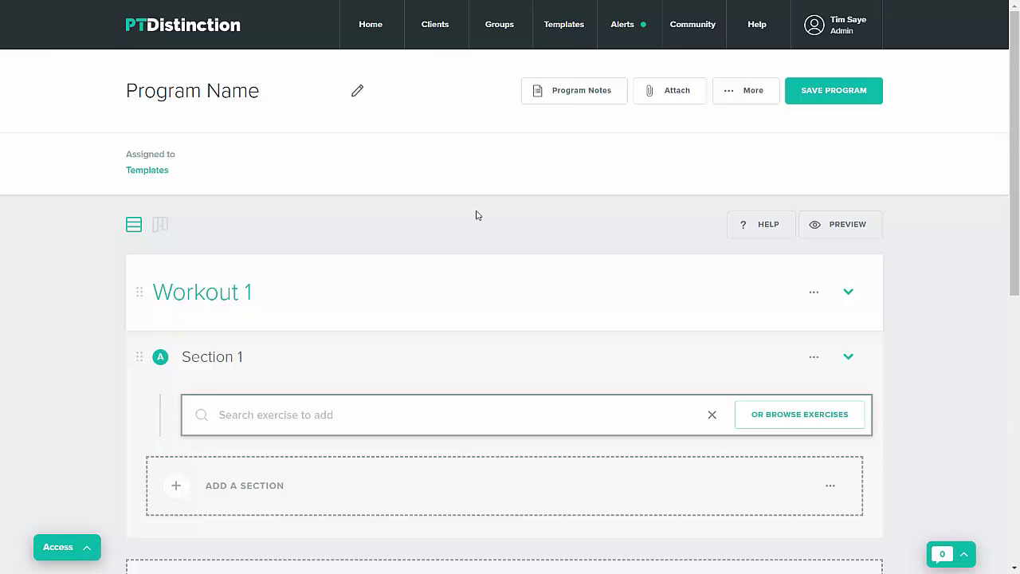
- Enter 'Awesome program' as the new program's name
text(Awesome )
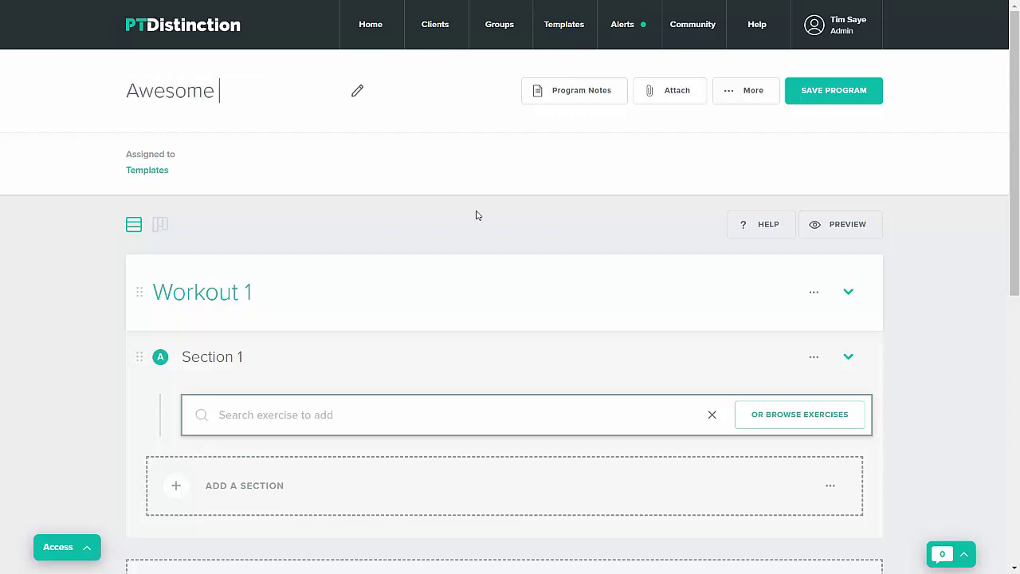
text(program)
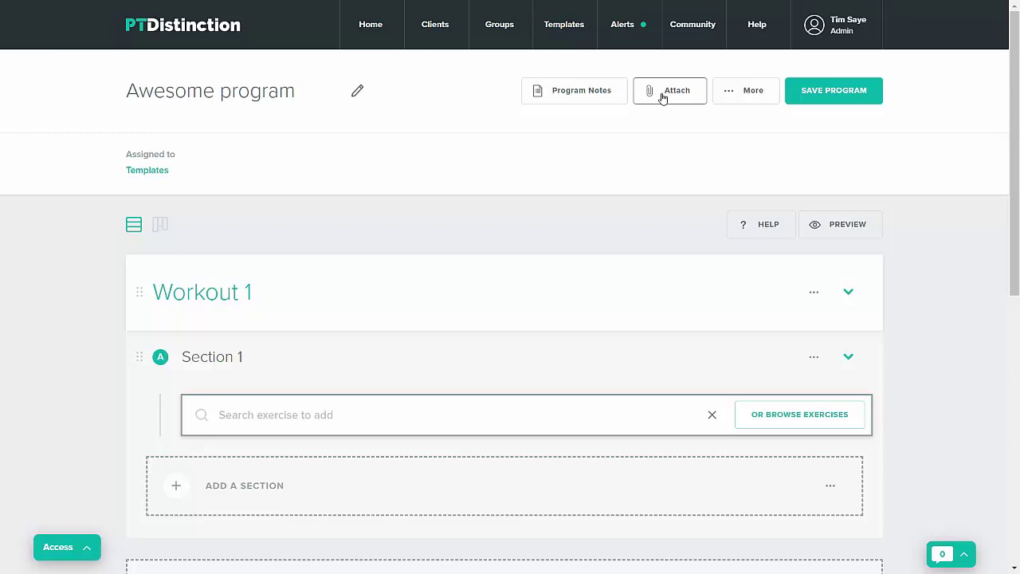
- Replace Workout 1's 'Section 1' name with 'Warm Up'
key(Tab)
key(Tab)
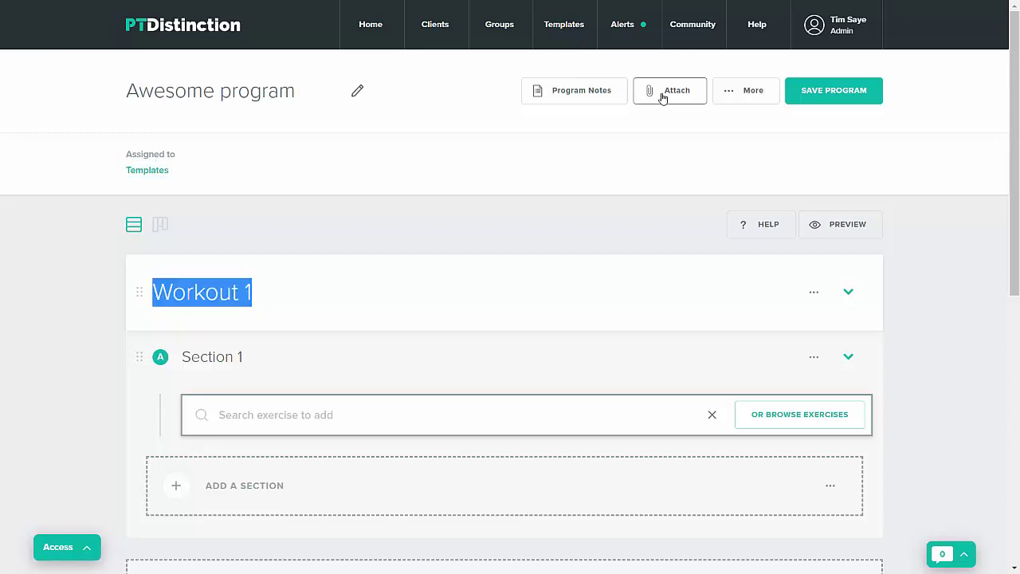
key(Tab)
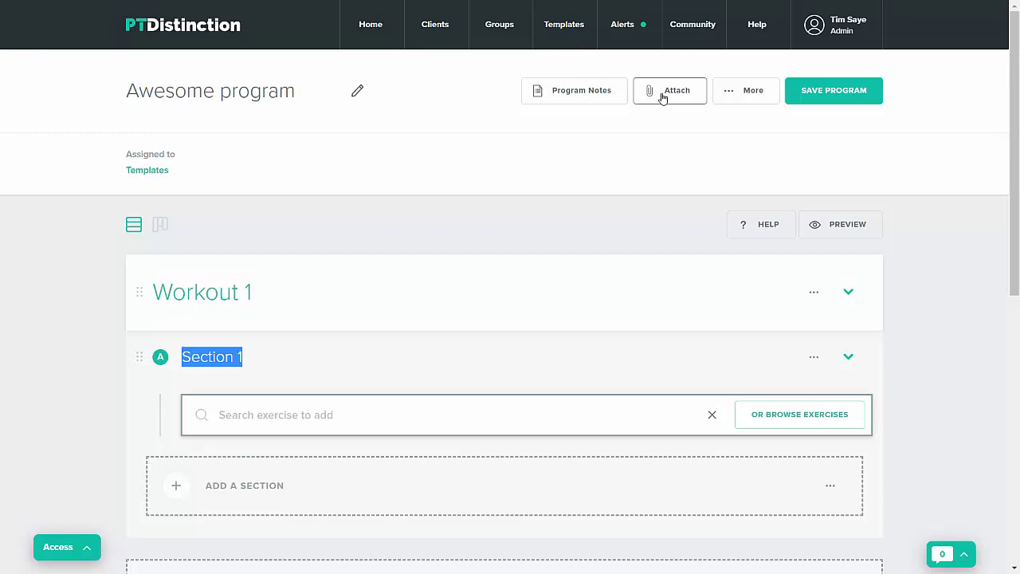
key(BackSpace)
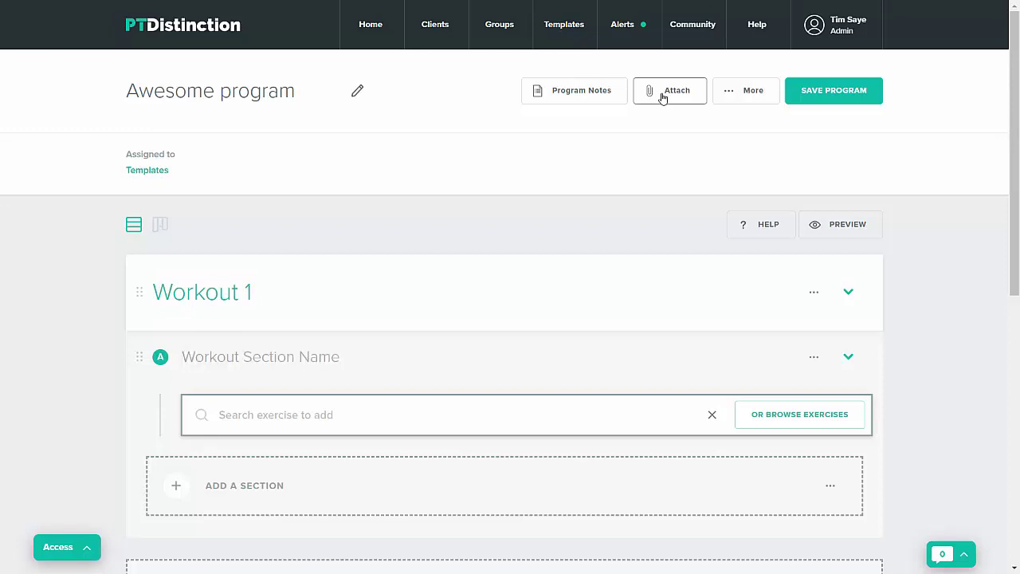
text(Warm Up)
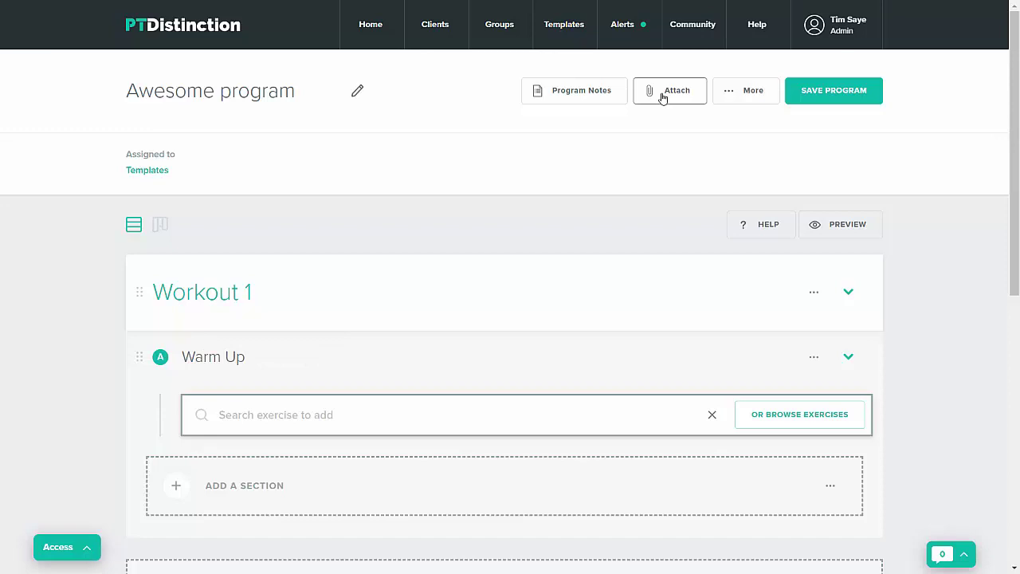
key(Tab)
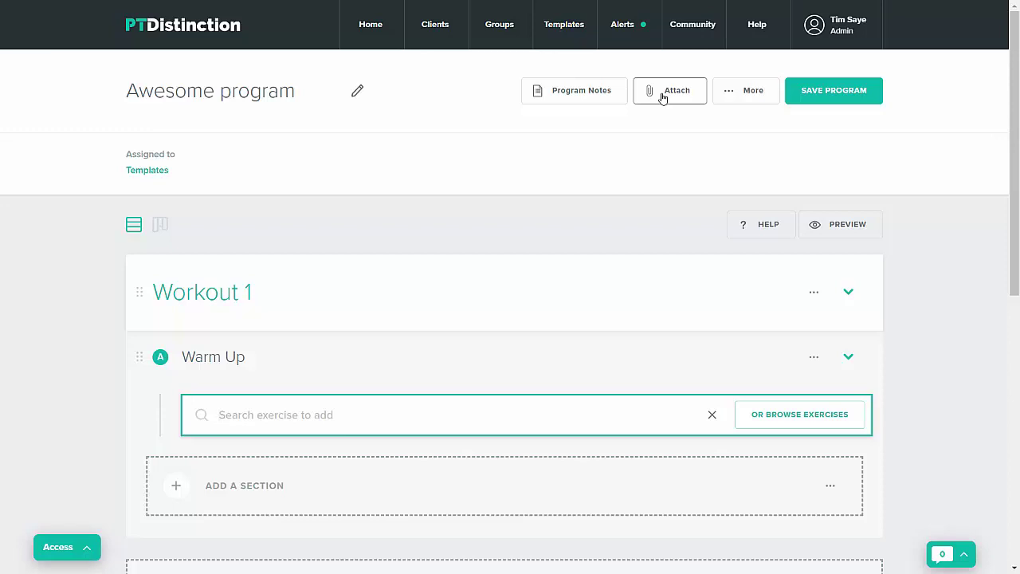
- Add Foam Roll ITB to Warm Up with 2 sets of 12 reps
text(foam rol)
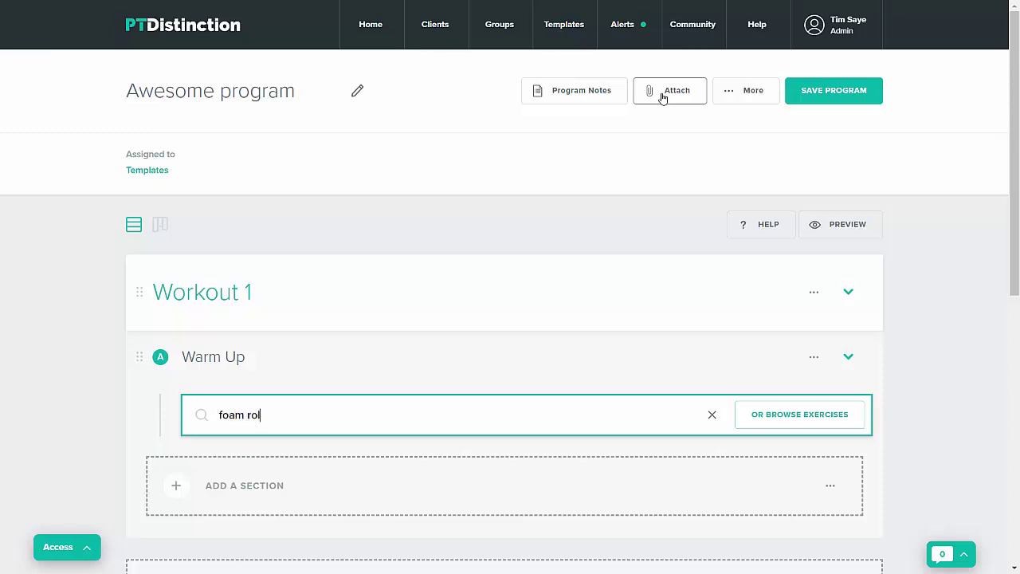
text(l itb)
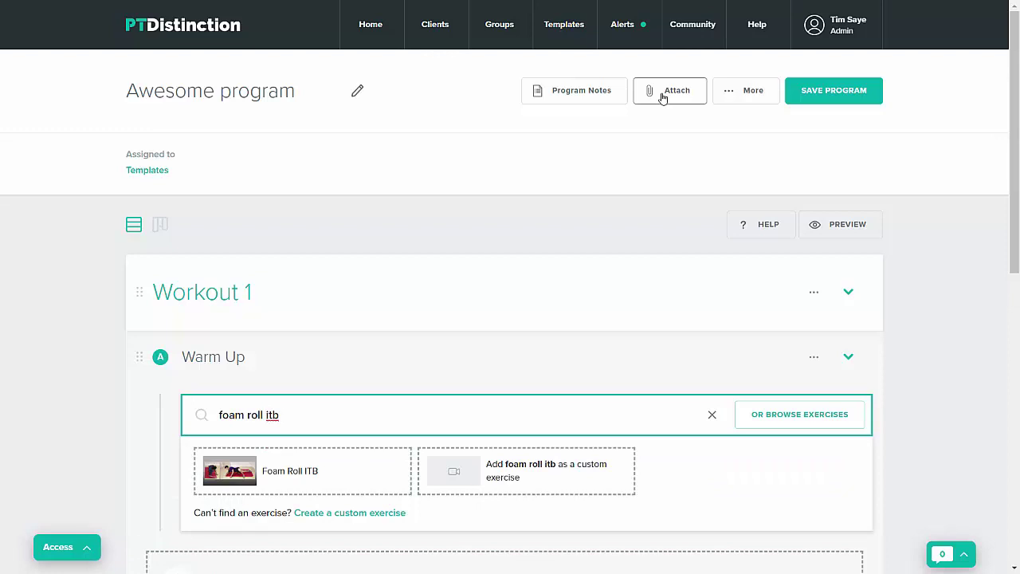
click(294, 466)
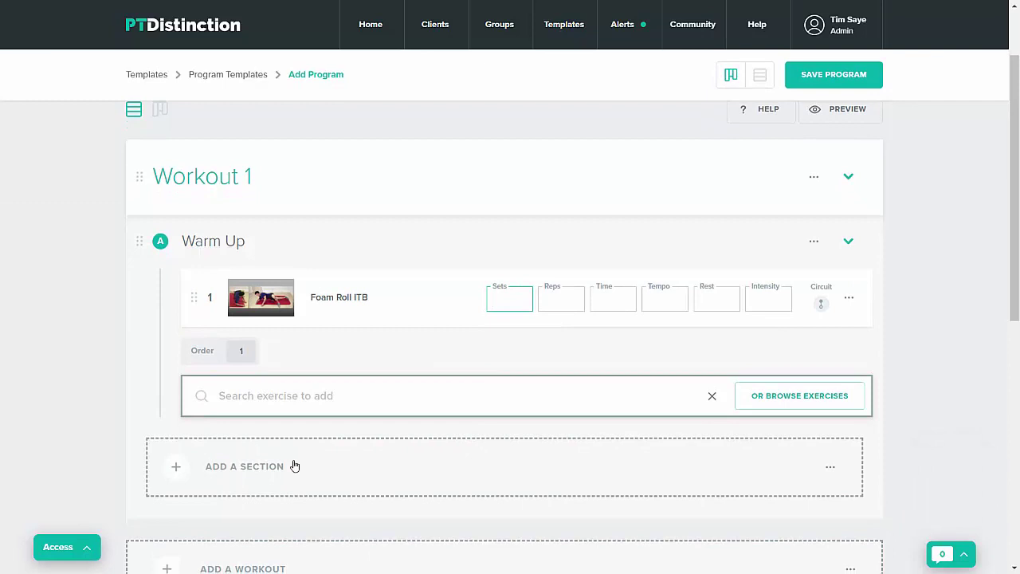
text(2)
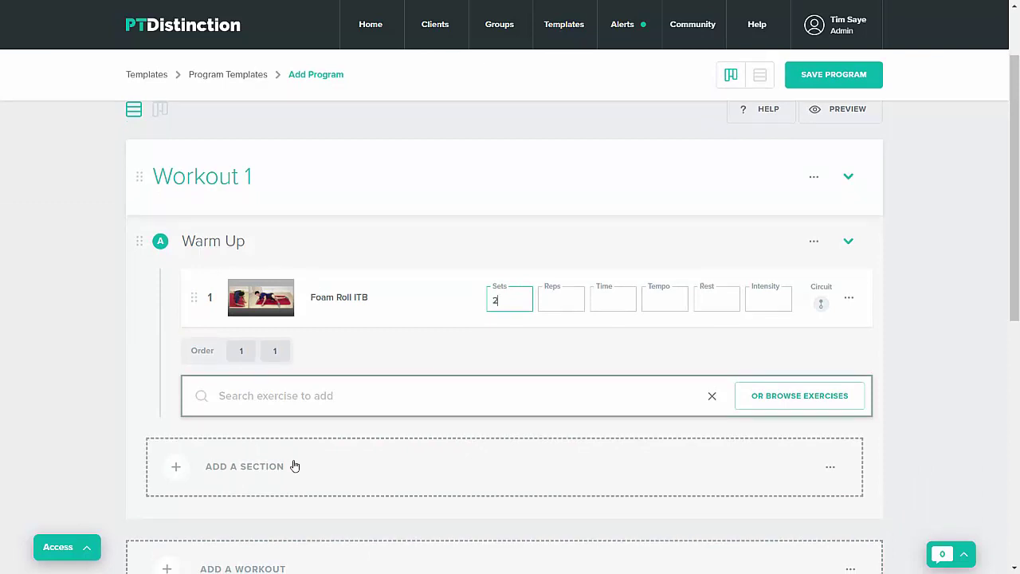
key(Tab)
text(12)
key(Tab)
key(Tab)
key(Tab)
key(Tab)
key(Tab)
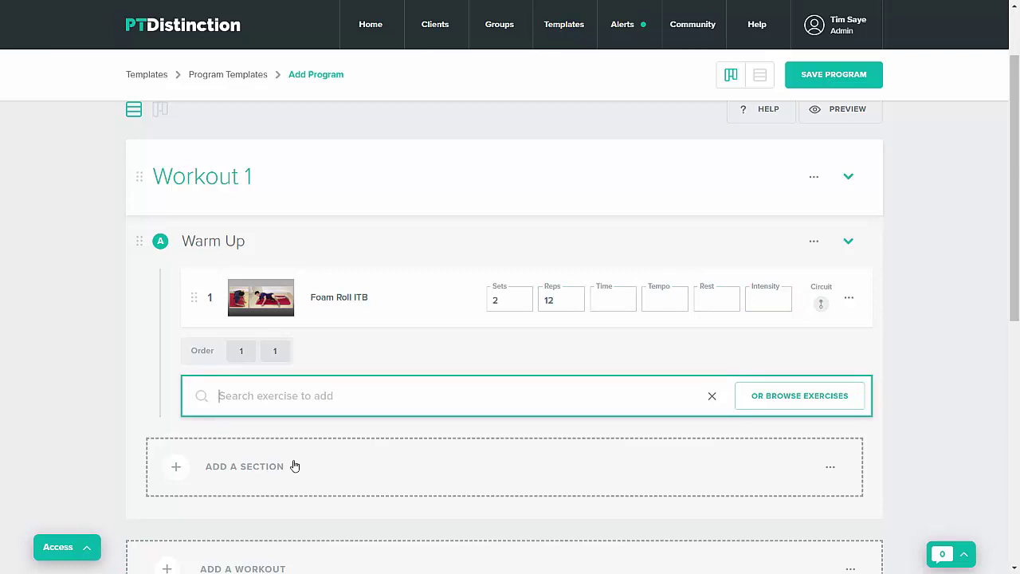
- Search 'foam roll calves' and add Foam Roll Calves after Foam Roll ITB
text(foam )
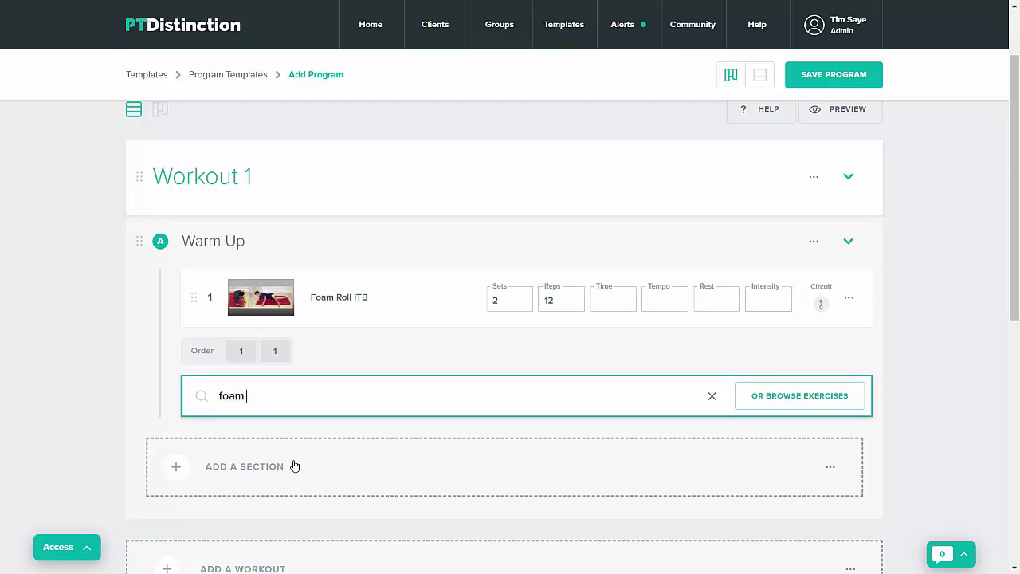
text(roll calves)
click(293, 464)
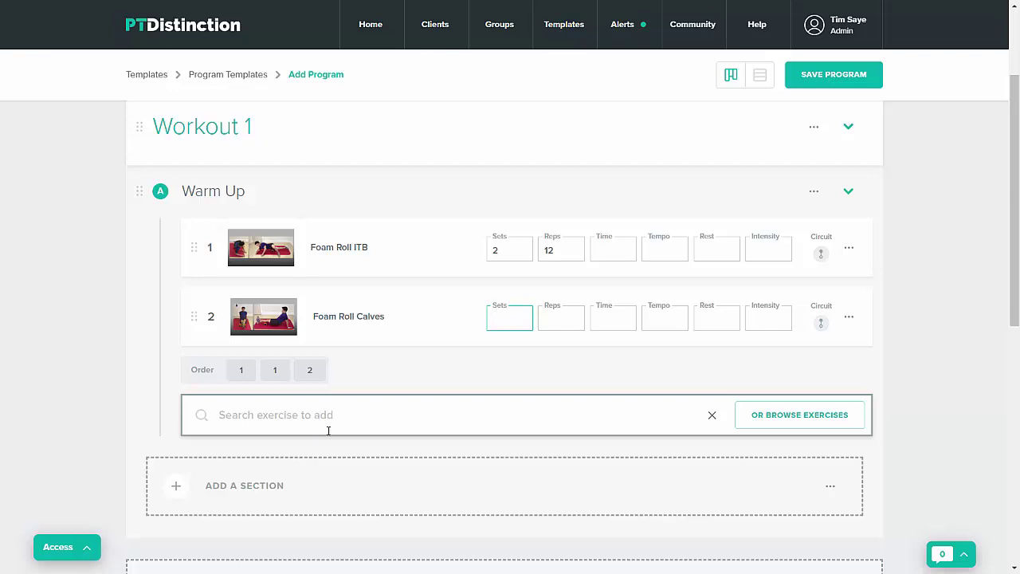
- Use All Sets, Reps Etc. to give every Warm Up exercise 3 sets, 15 reps, slow tempo
click(815, 195)
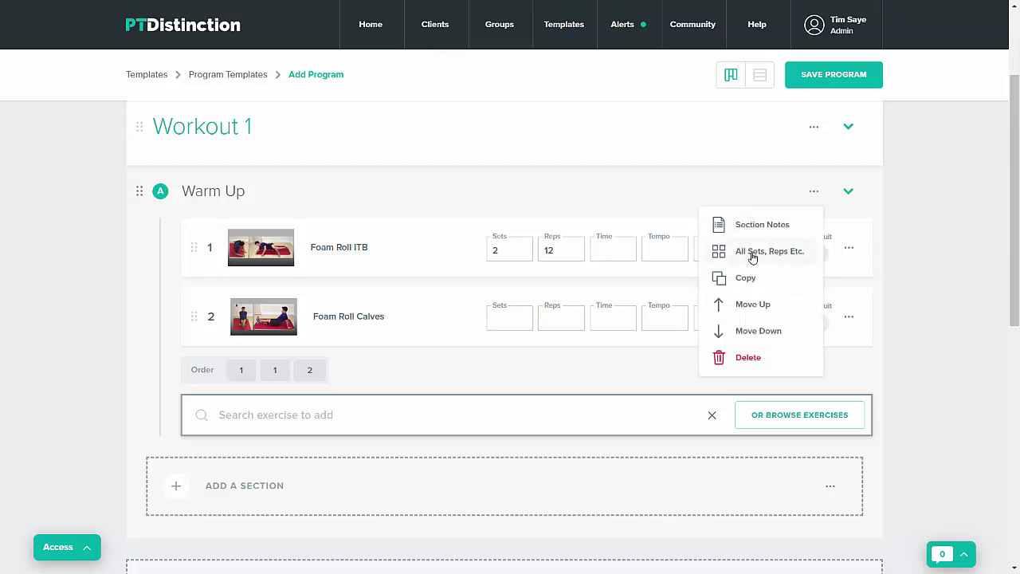
click(753, 254)
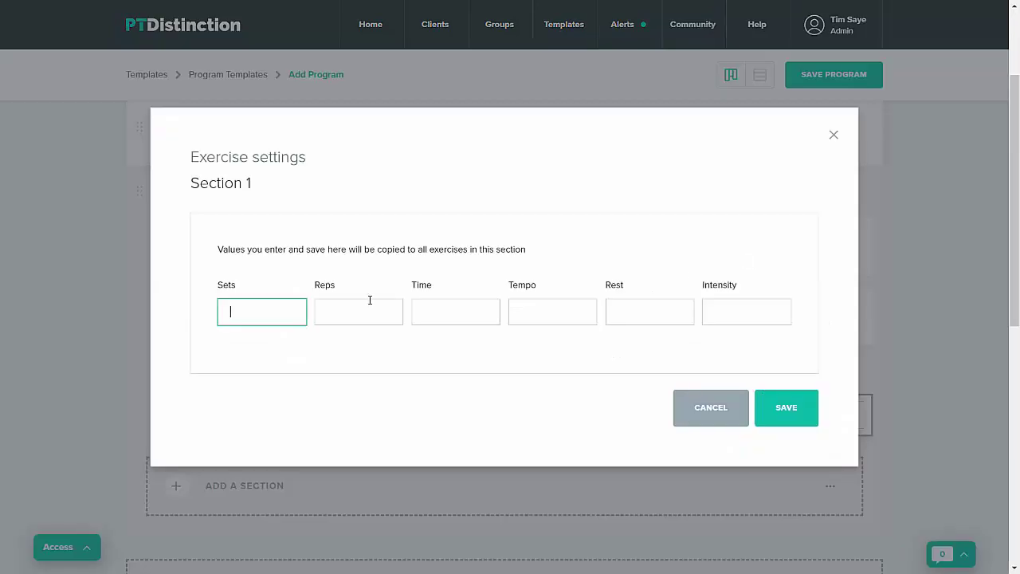
text(3)
key(Tab)
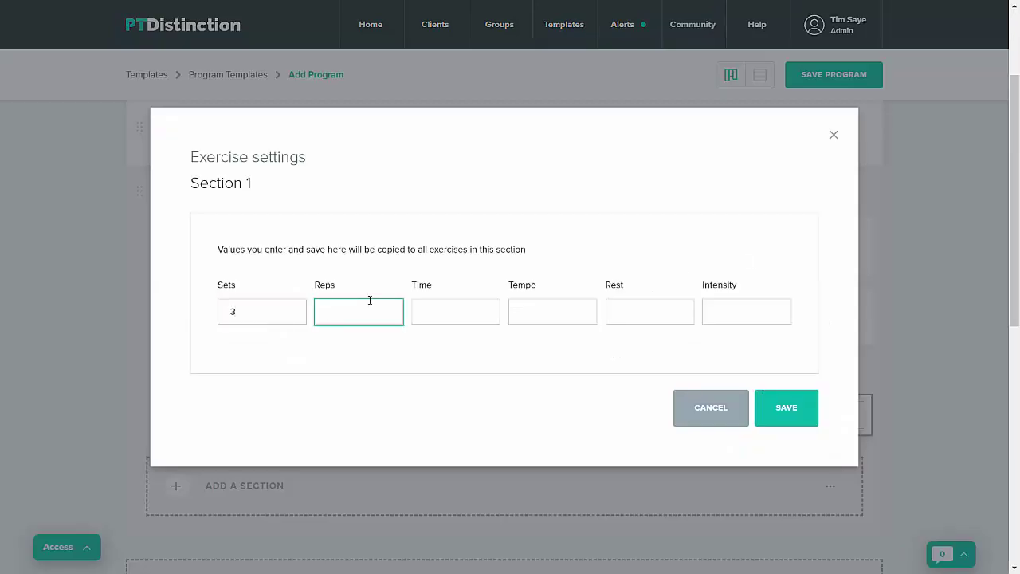
text(15)
key(Tab)
key(Tab)
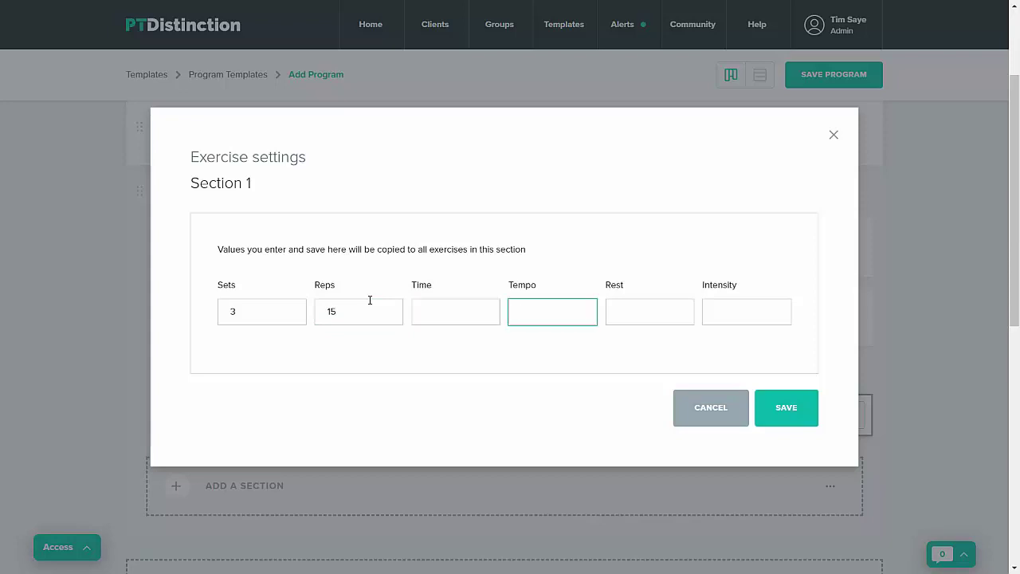
text(slow)
key(Tab)
key(Tab)
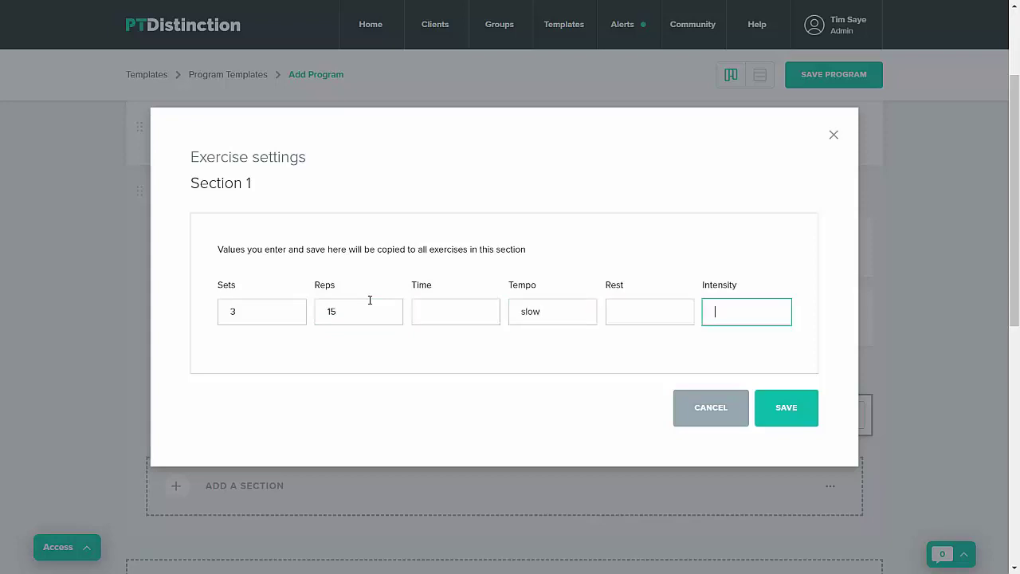
key(Tab)
key(Tab)
key(Return)
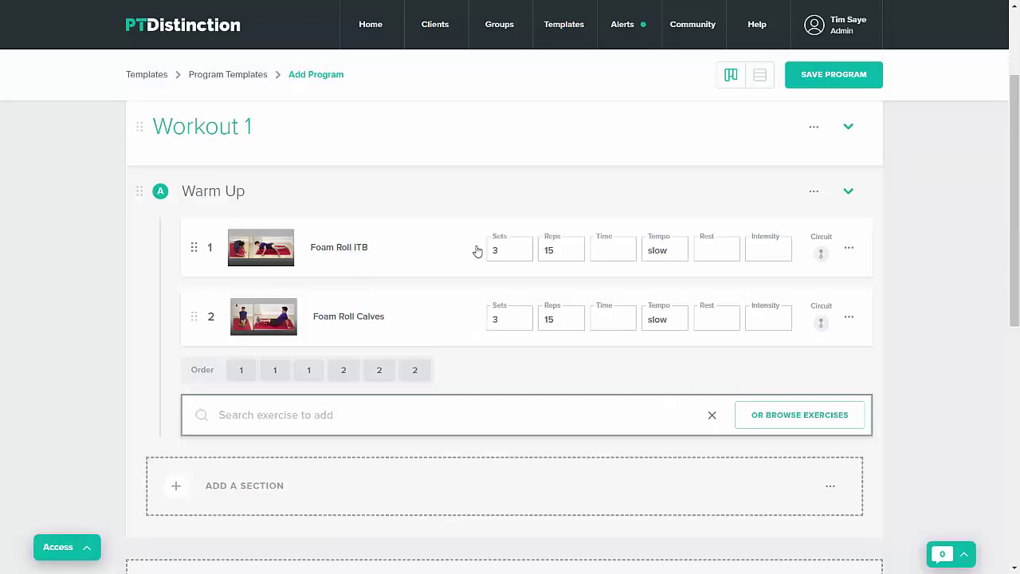
- Give Foam Roll ITB a 45 rest and change its reps from 15 to 12
click(707, 250)
text(45)
click(573, 252)
key(BackSpace)
text(2)
scroll(574, 252, down, 2)
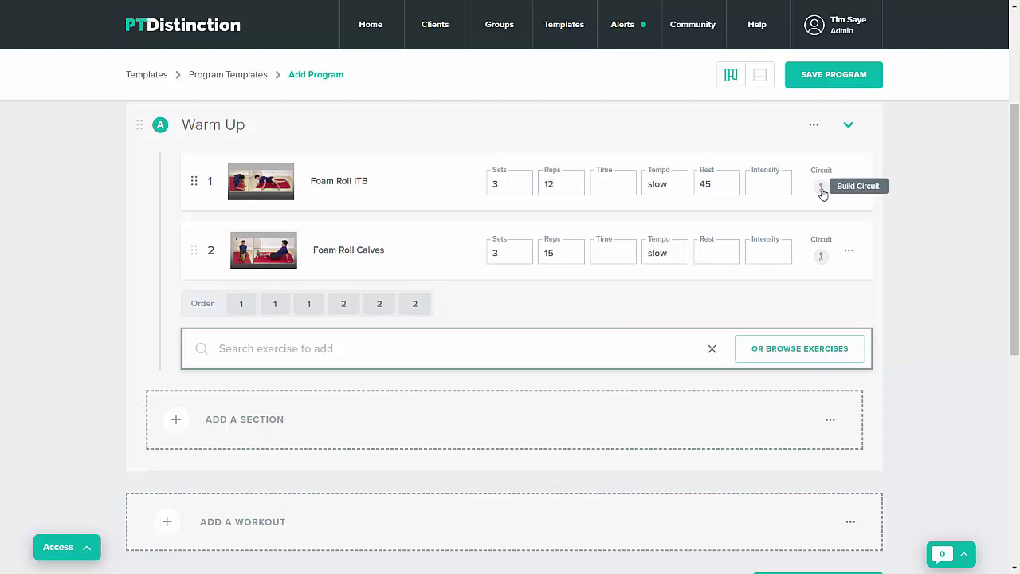
- Link Foam Roll ITB's circuit dot to Foam Roll Calves, forming a 1-2 circuit
drag(822, 193, 821, 257)
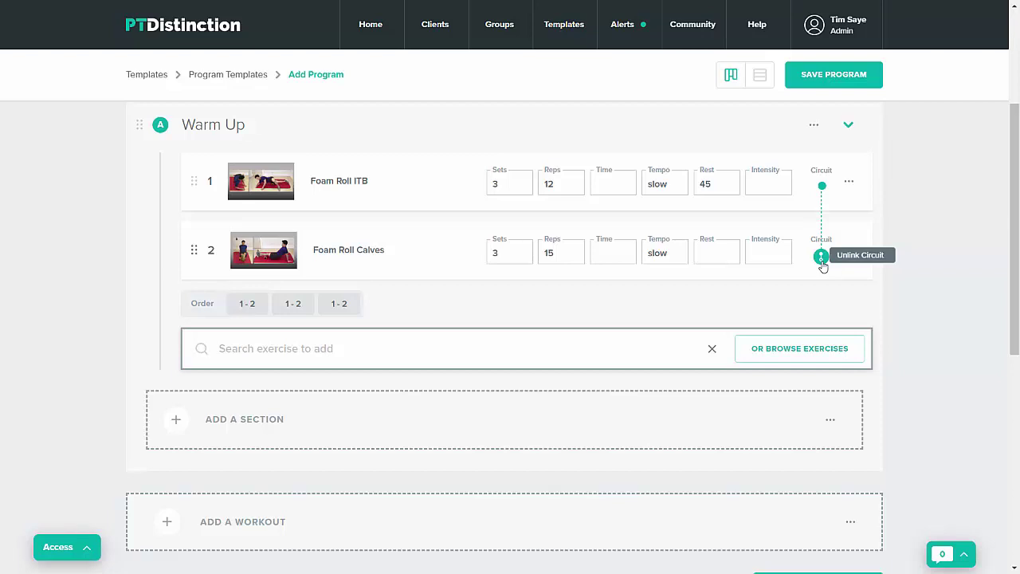
- Add Workout 2, with an empty Section 1, below Workout 1
scroll(733, 278, down, 3)
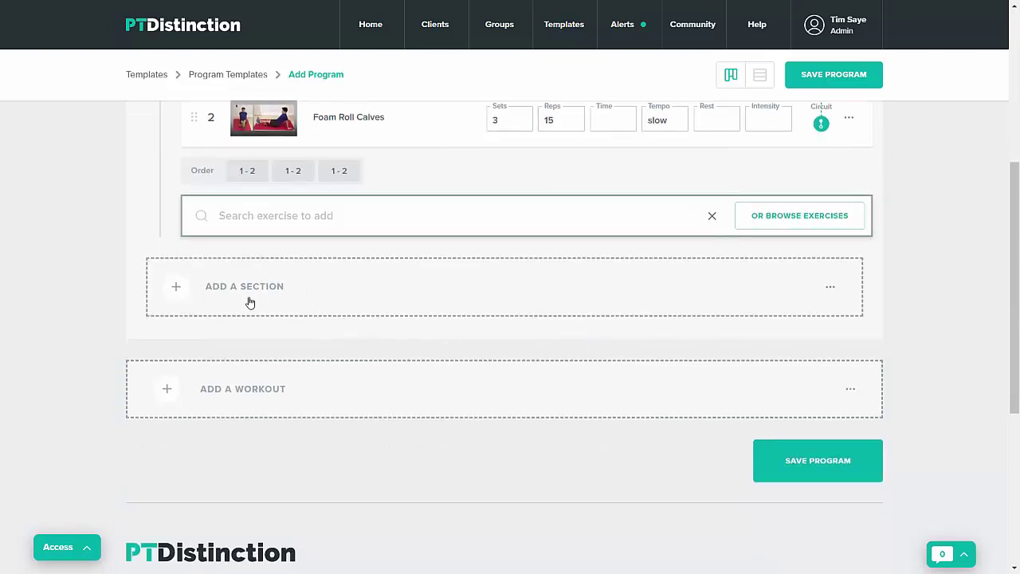
scroll(484, 348, down, 1)
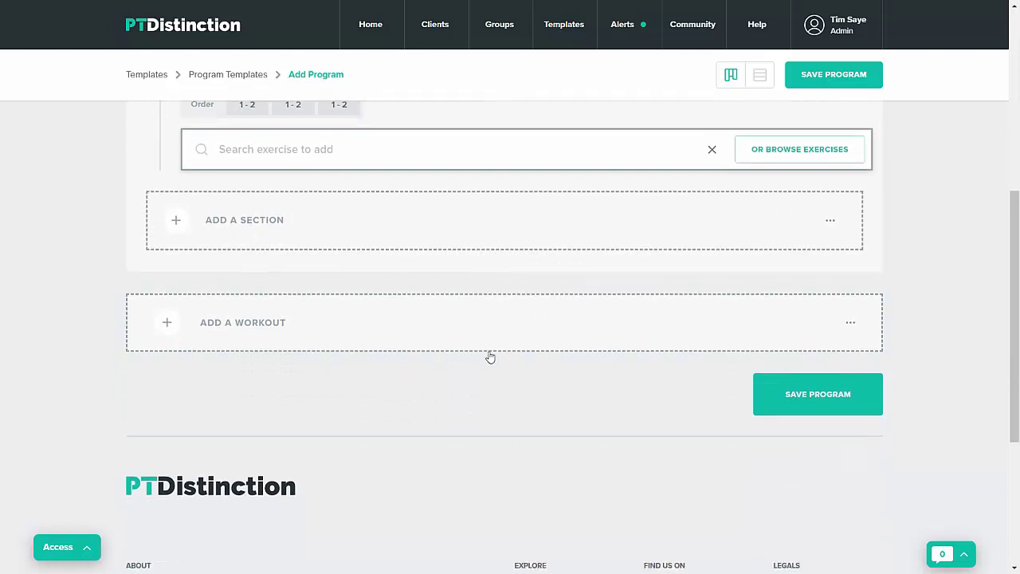
click(227, 324)
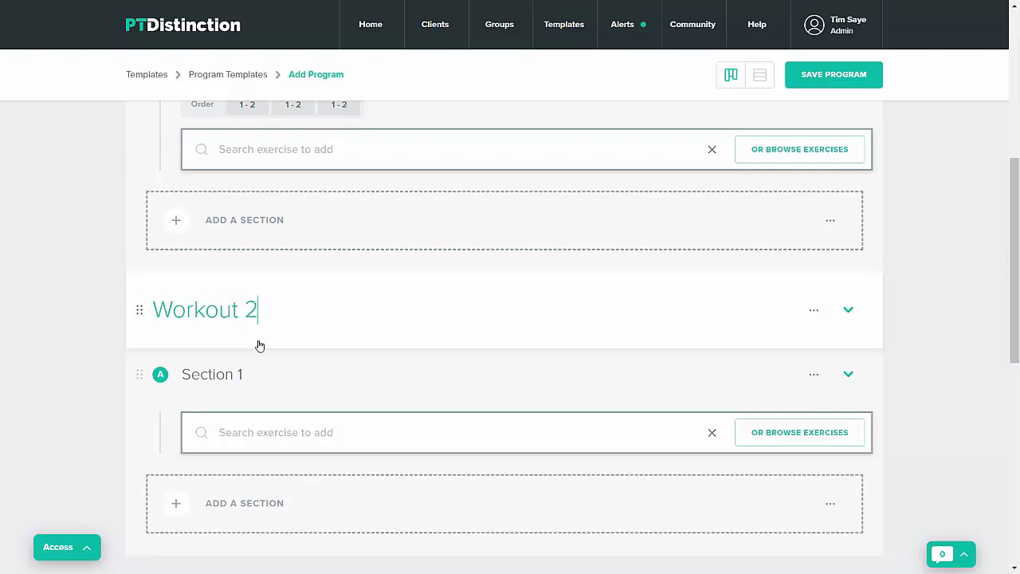
- Switch the builder to column view showing Workout 1 and Workout 2 together
click(761, 76)
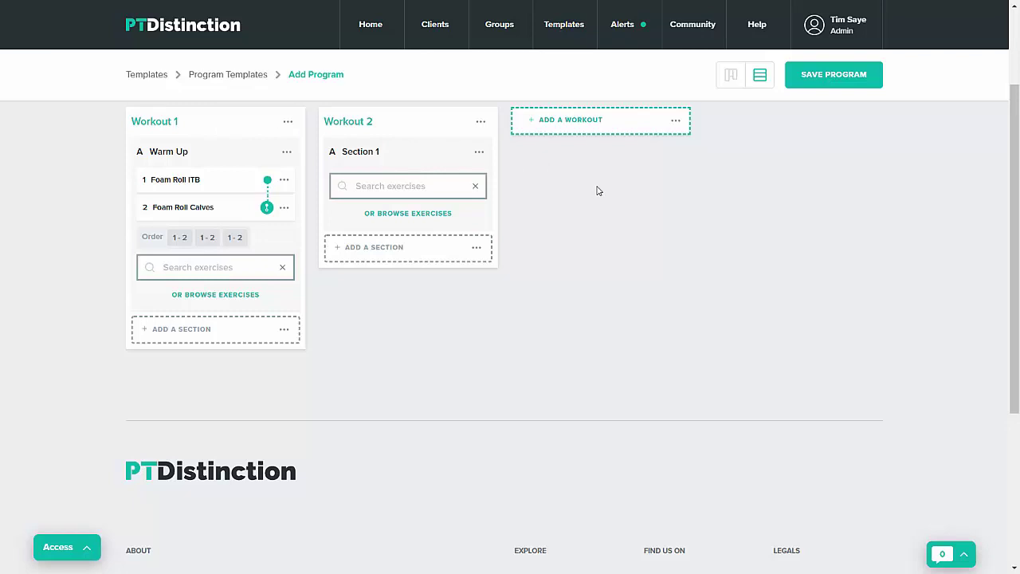
- Save 'Awesome program' so it becomes an Edit Program page with both workouts
click(823, 81)
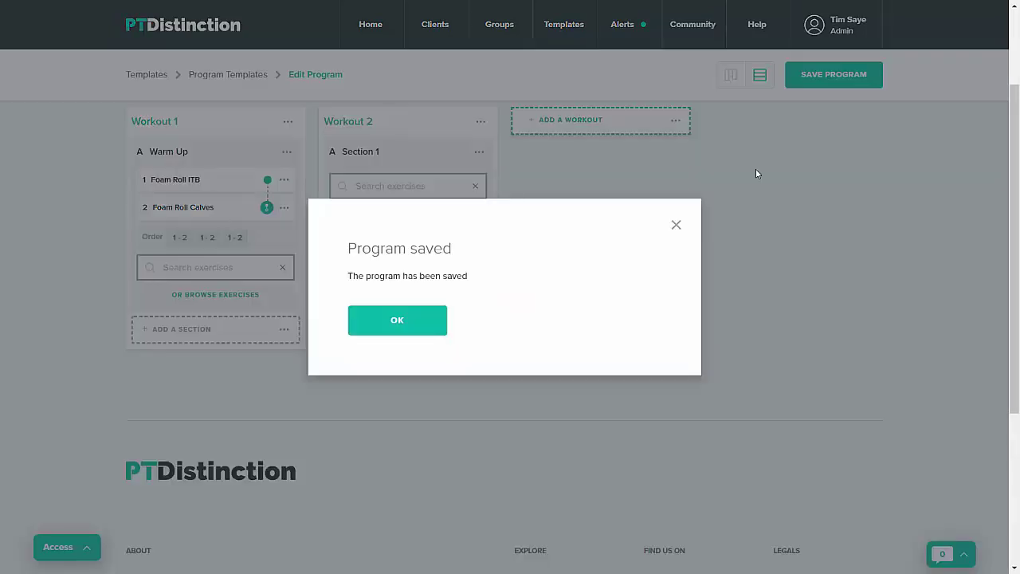